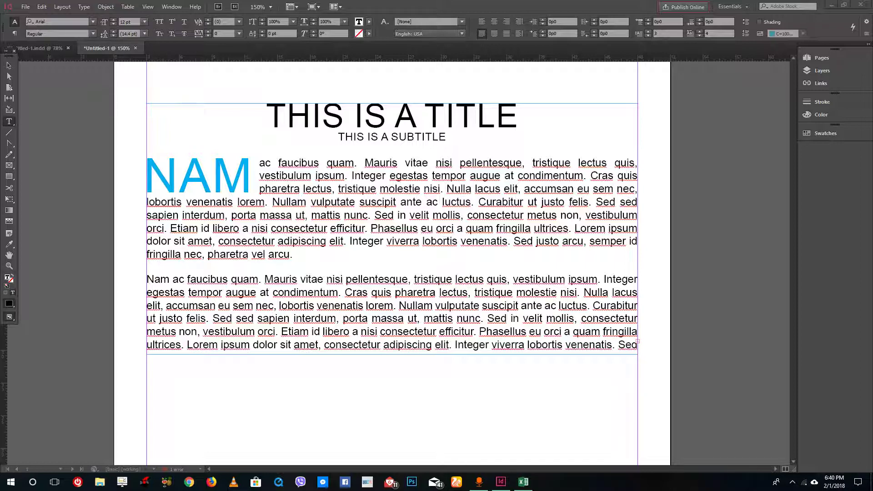
# Put the cursor in the title paragraph and open Paragraph Rules from the Control panel menu.
pyautogui.click(451, 110)
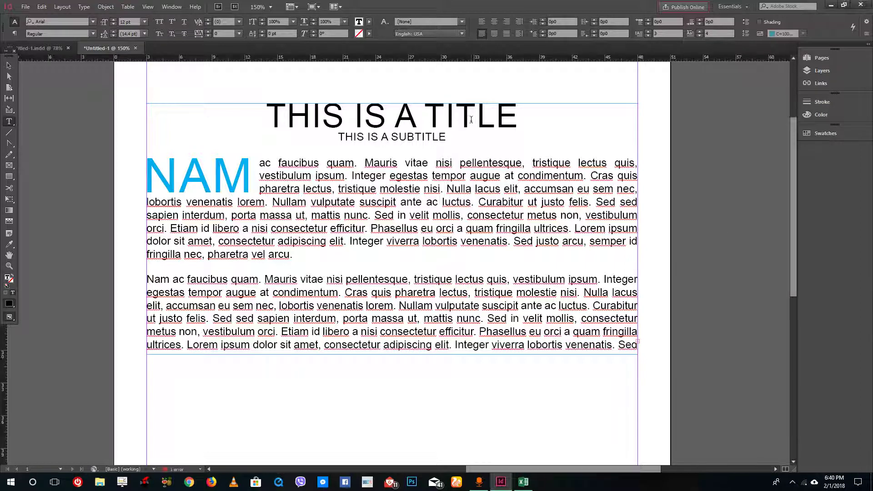
pyautogui.click(472, 119)
pyautogui.click(541, 113)
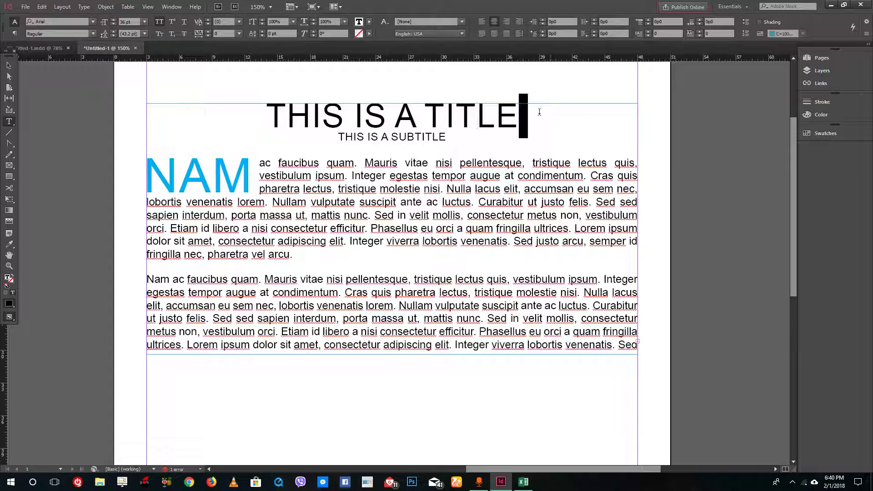
pyautogui.click(450, 112)
pyautogui.click(402, 114)
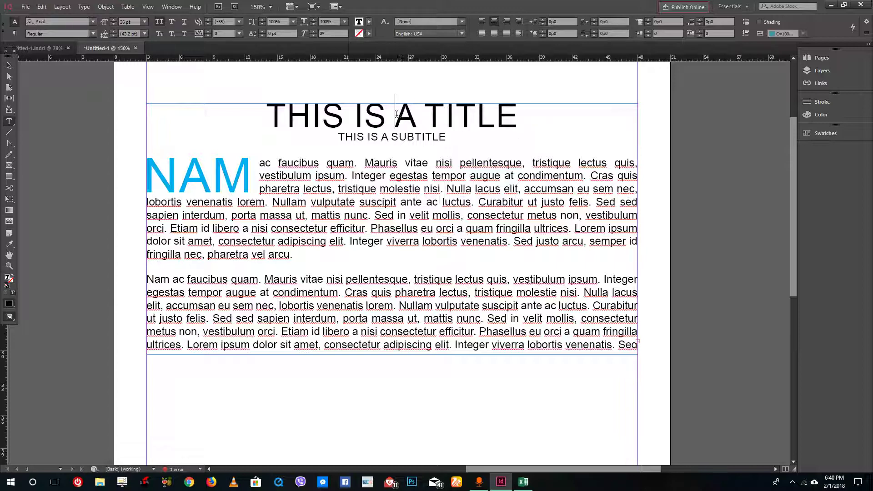
pyautogui.click(867, 38)
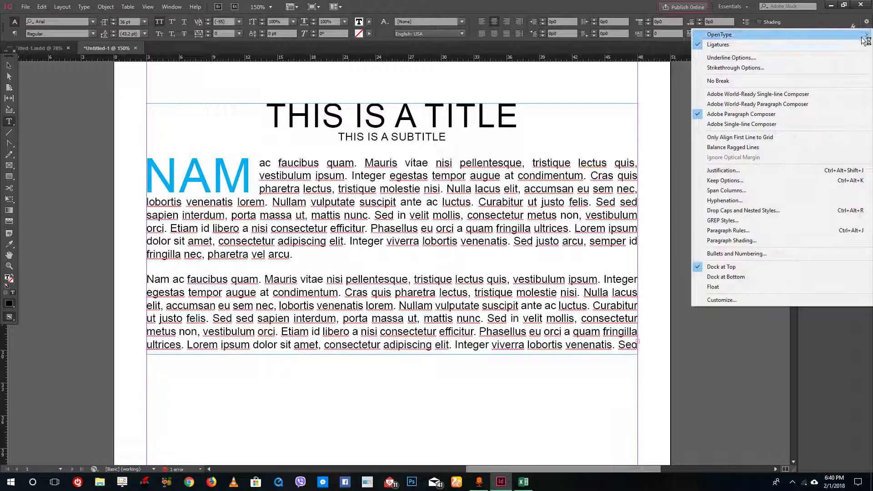
pyautogui.click(738, 232)
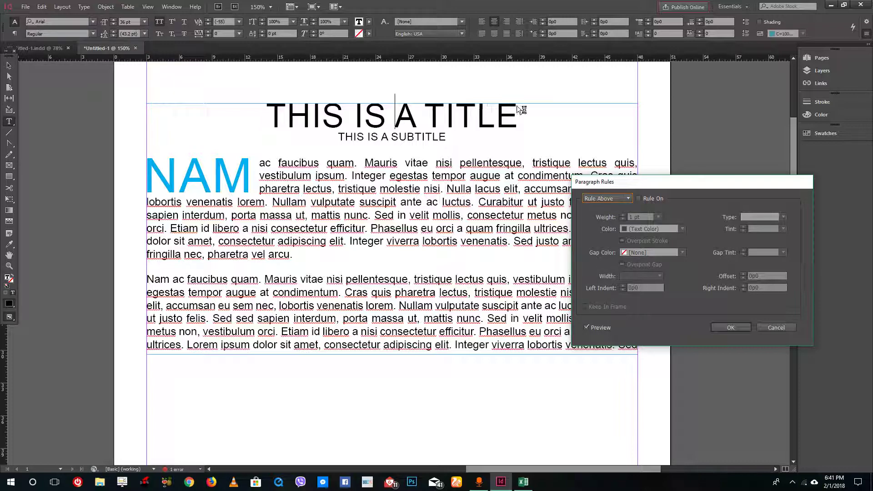
# Turn on the title rule at 8 pt weight in cyan (C=100 M=0 Y=0 K=0).
pyautogui.click(637, 200)
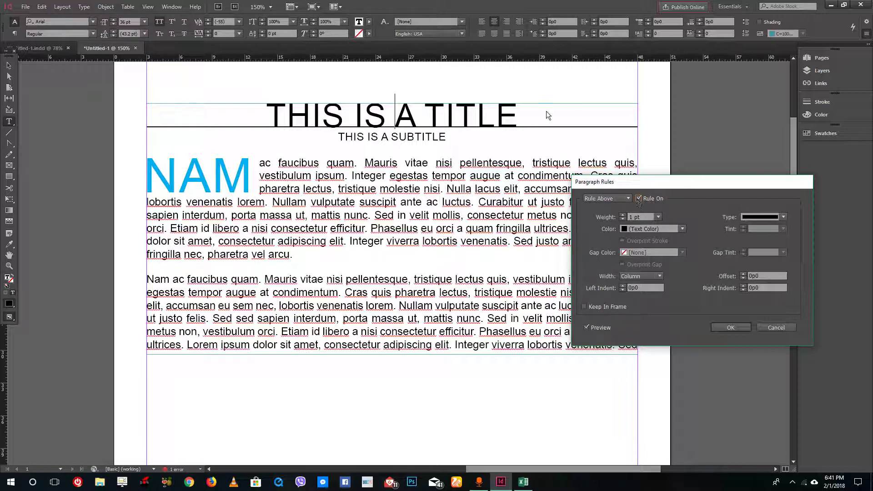
pyautogui.click(623, 214)
pyautogui.click(623, 214)
pyautogui.click(623, 215)
pyautogui.click(623, 214)
pyautogui.click(623, 214)
pyautogui.click(623, 214)
pyautogui.click(623, 214)
pyautogui.click(623, 219)
pyautogui.click(681, 229)
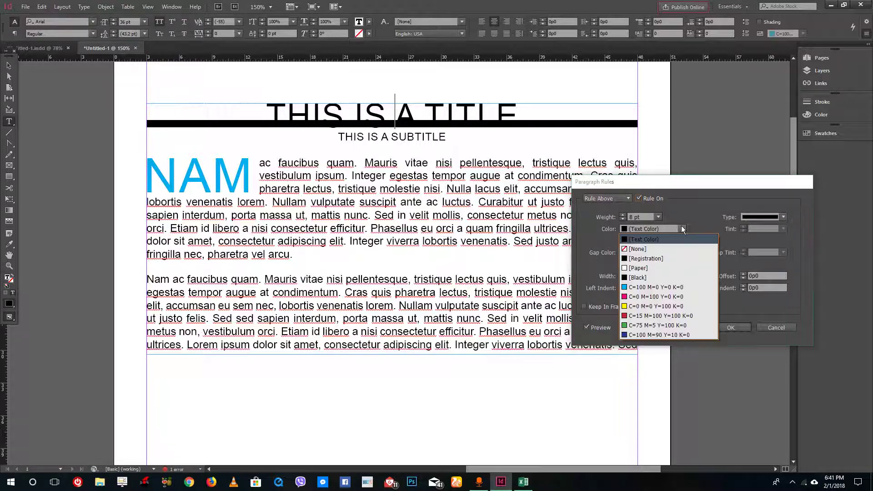
pyautogui.click(645, 290)
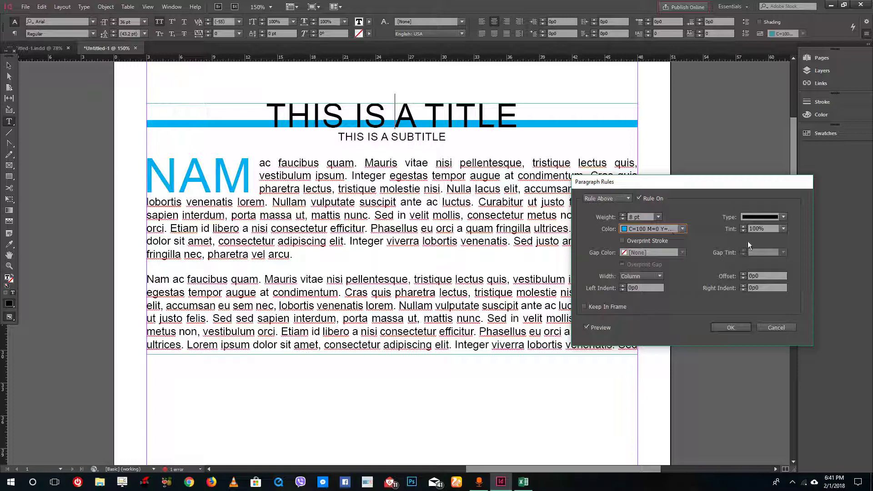
# Raise the rule's offset to 2p8 so it sits above the title.
pyautogui.click(744, 274)
pyautogui.click(744, 274)
pyautogui.click(744, 274)
pyautogui.click(744, 274)
pyautogui.click(744, 274)
pyautogui.click(744, 274)
pyautogui.click(744, 274)
pyautogui.click(744, 273)
pyautogui.click(744, 273)
pyautogui.click(744, 274)
pyautogui.click(744, 274)
pyautogui.click(744, 274)
pyautogui.click(744, 274)
pyautogui.click(744, 274)
pyautogui.click(744, 274)
pyautogui.click(744, 274)
pyautogui.click(744, 273)
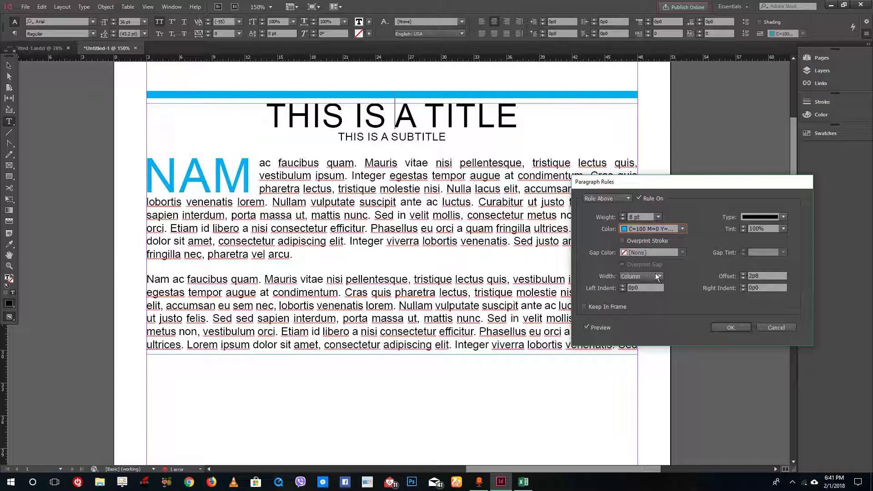
# Enable Keep In Frame and change the rule Width from Column to Text.
pyautogui.click(612, 306)
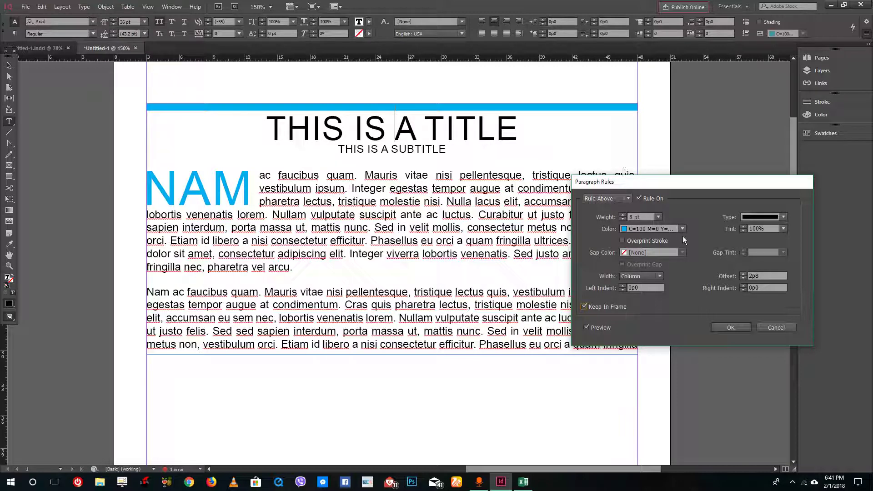
pyautogui.click(643, 241)
pyautogui.click(641, 277)
pyautogui.click(636, 296)
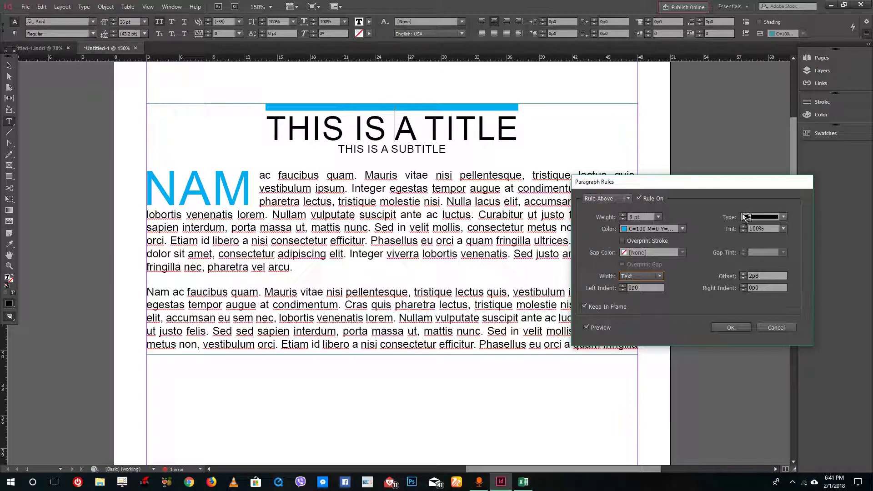
# Try double, triple and dashed line types for the title rule.
pyautogui.click(784, 222)
pyautogui.click(776, 237)
pyautogui.click(790, 219)
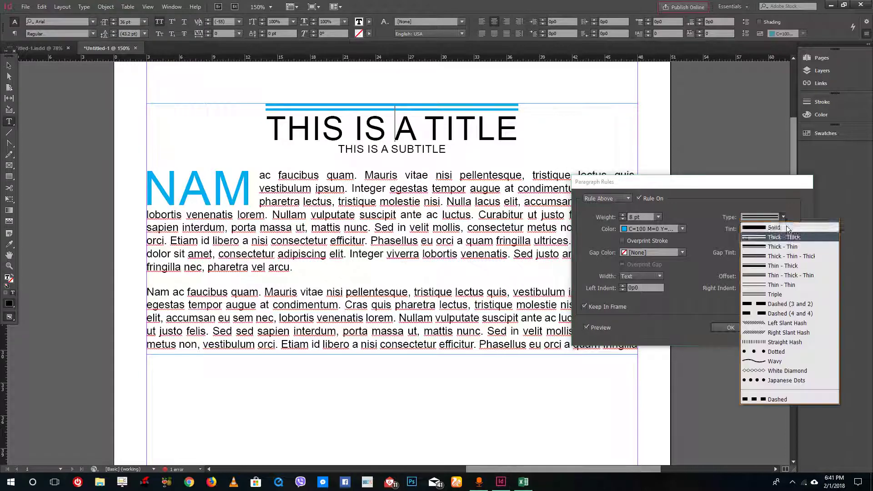
pyautogui.click(790, 294)
pyautogui.click(784, 217)
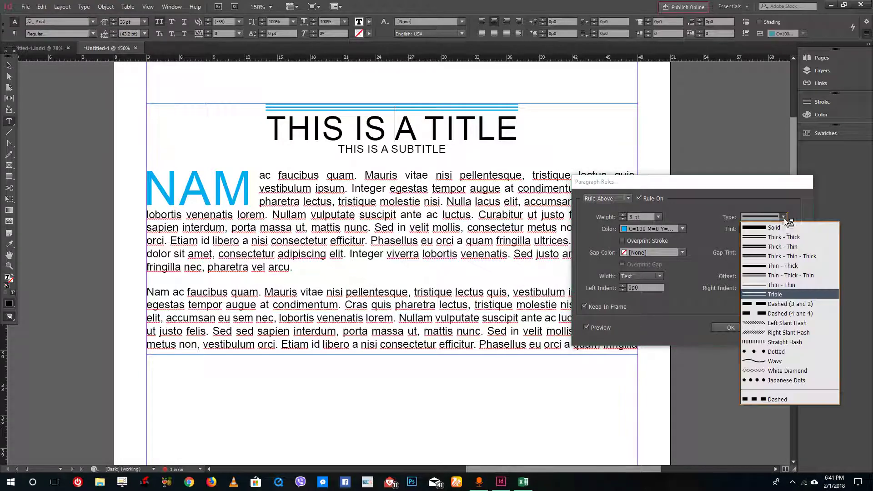
pyautogui.click(790, 302)
pyautogui.click(783, 217)
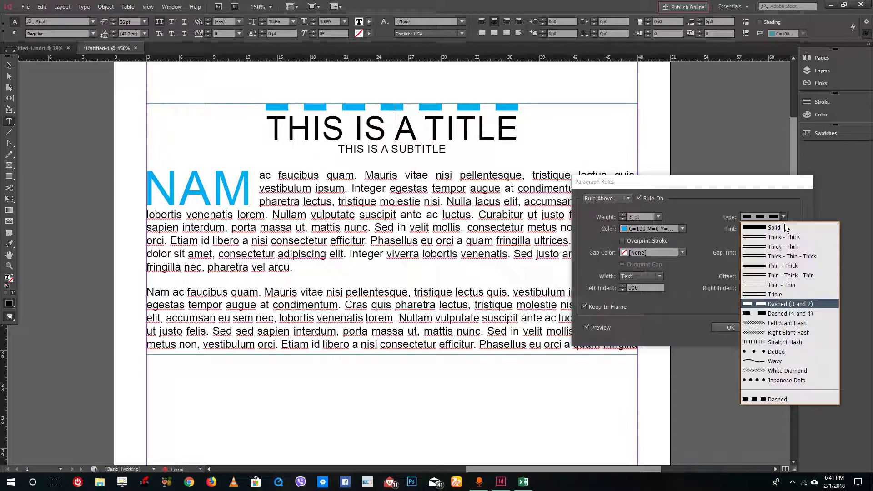
pyautogui.click(780, 312)
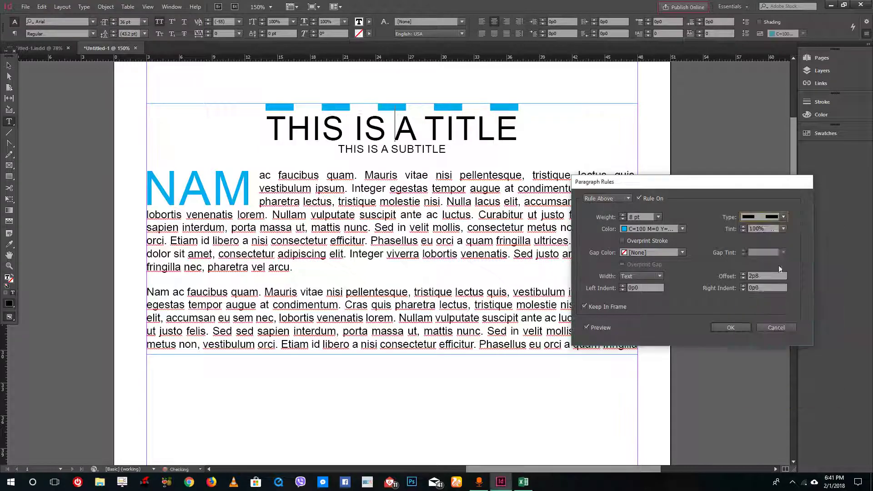
# Preview the dotted and white diamond types, then settle on Dashed (3 and 2).
pyautogui.click(786, 218)
pyautogui.click(792, 352)
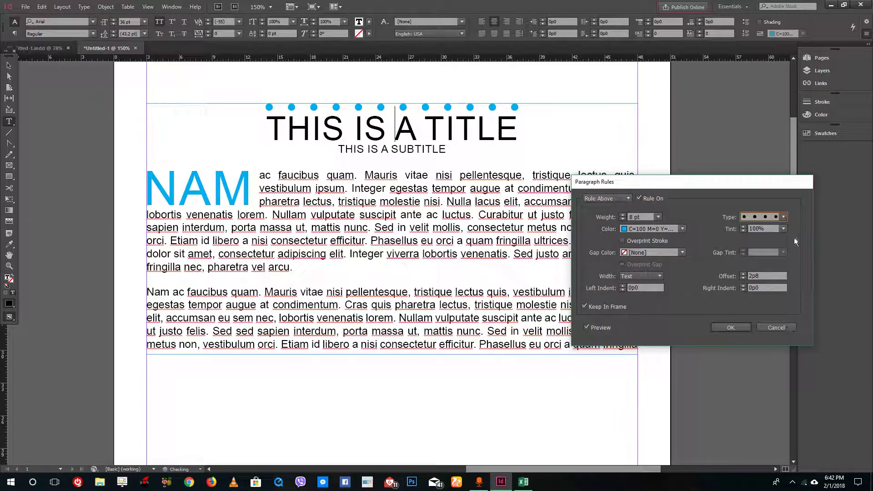
pyautogui.click(784, 217)
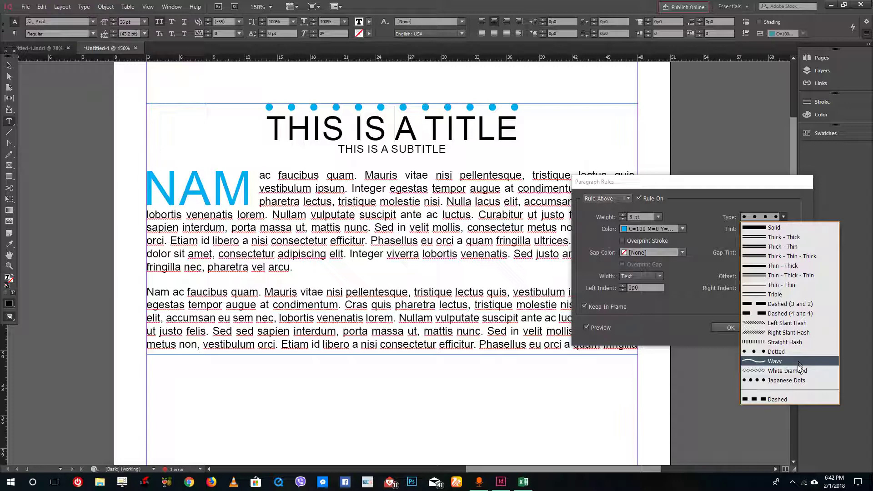
pyautogui.click(794, 370)
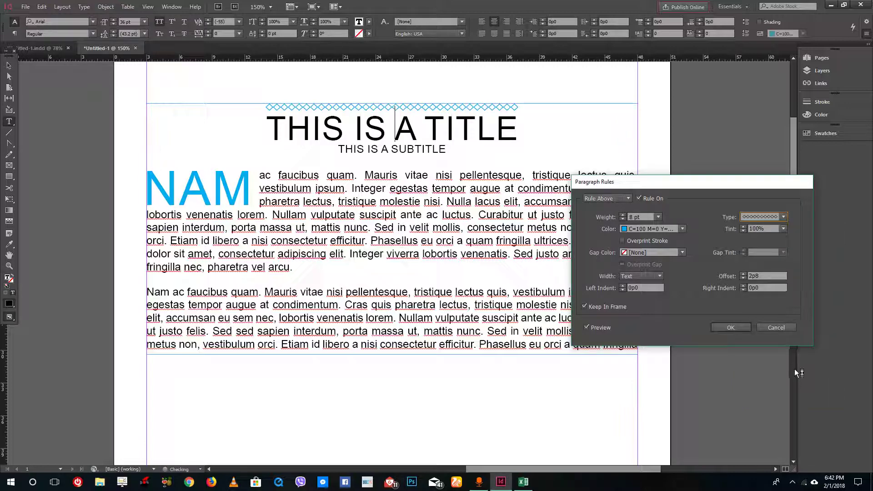
pyautogui.click(785, 217)
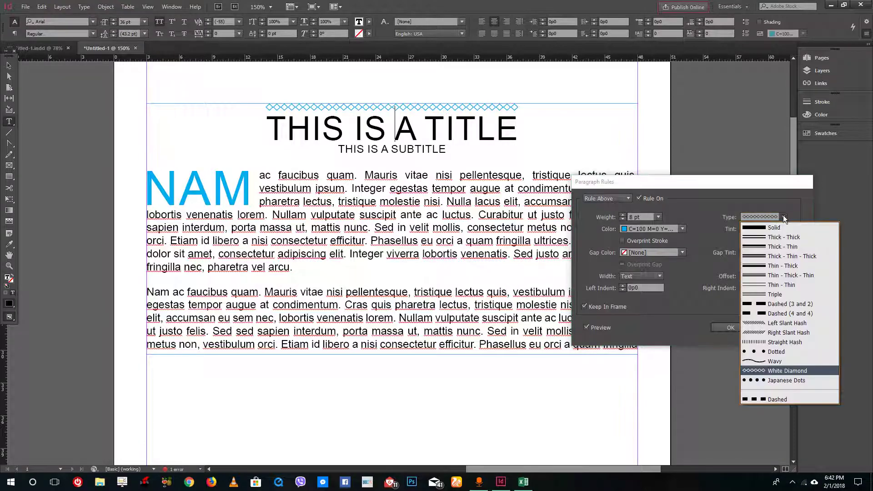
pyautogui.click(785, 304)
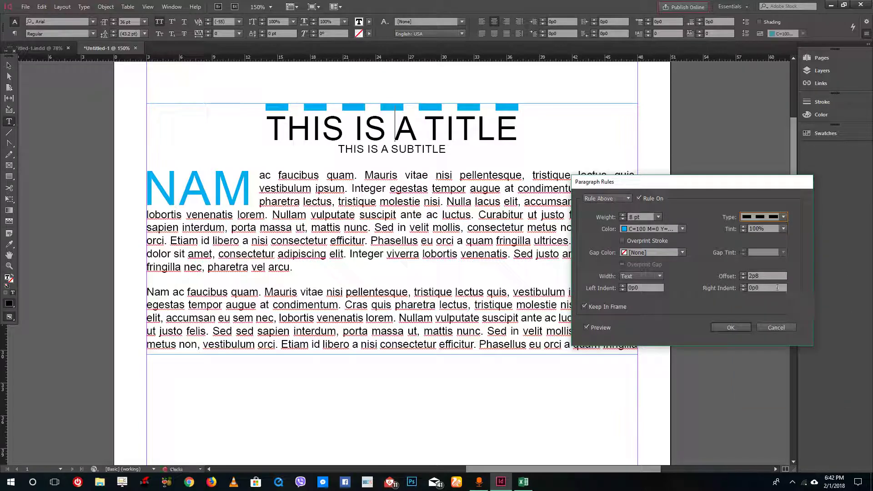
pyautogui.click(682, 253)
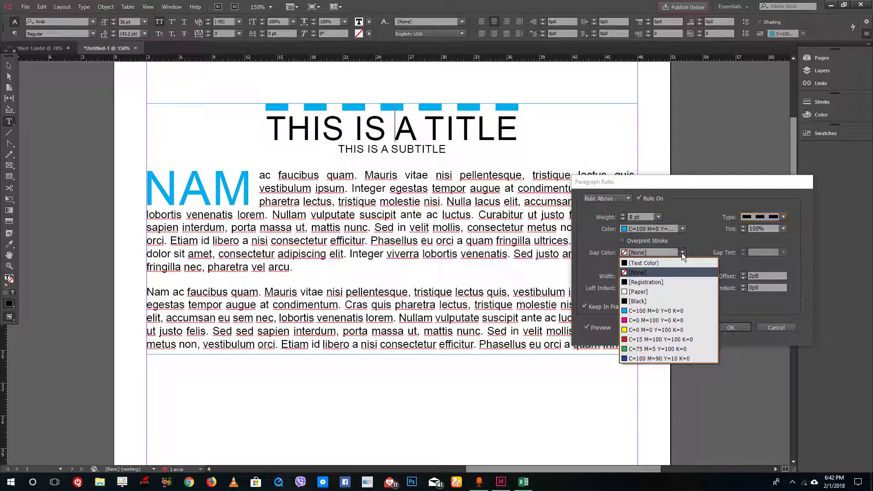
# Set the dash gap colour to dark blue at 100% tint.
pyautogui.click(655, 302)
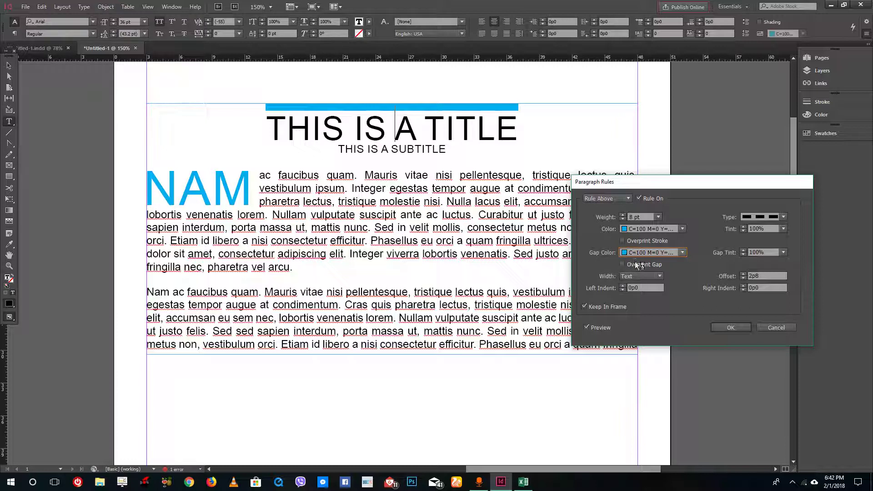
pyautogui.click(643, 253)
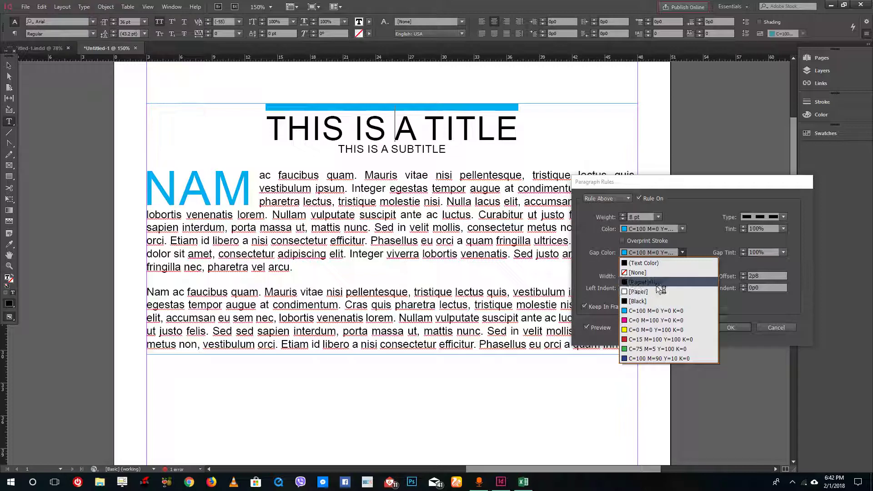
pyautogui.click(664, 360)
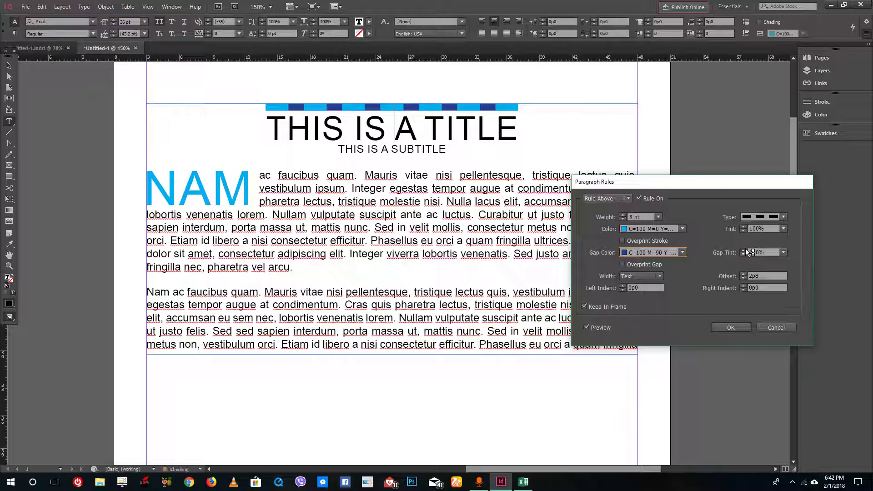
pyautogui.click(783, 252)
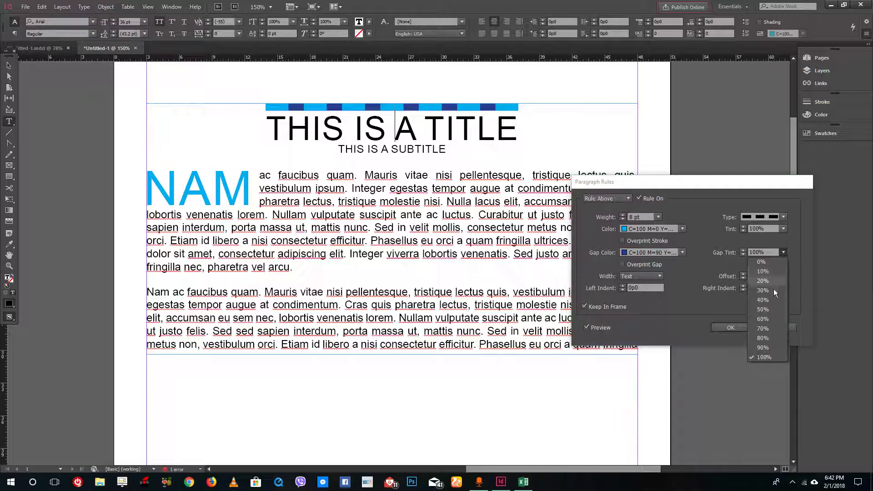
pyautogui.click(773, 287)
pyautogui.click(783, 252)
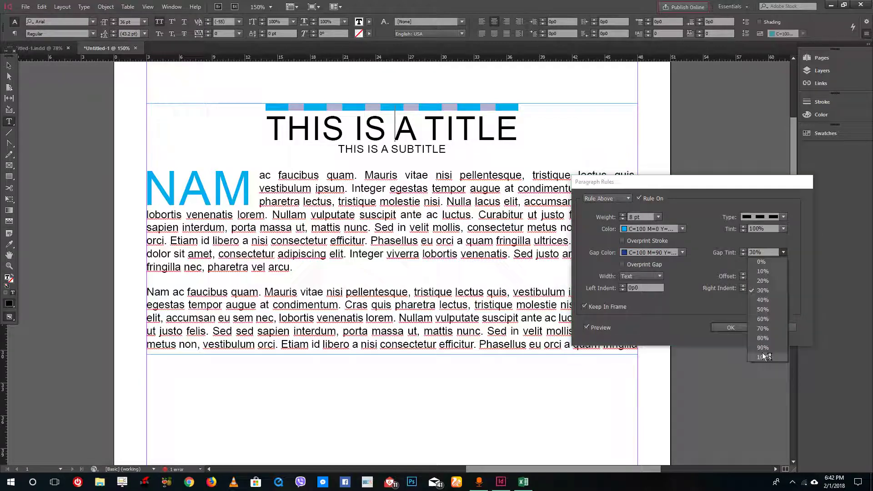
pyautogui.click(763, 353)
# Nudge the rule offset and try a 1p0 left indent on the rule.
pyautogui.click(744, 275)
pyautogui.click(744, 275)
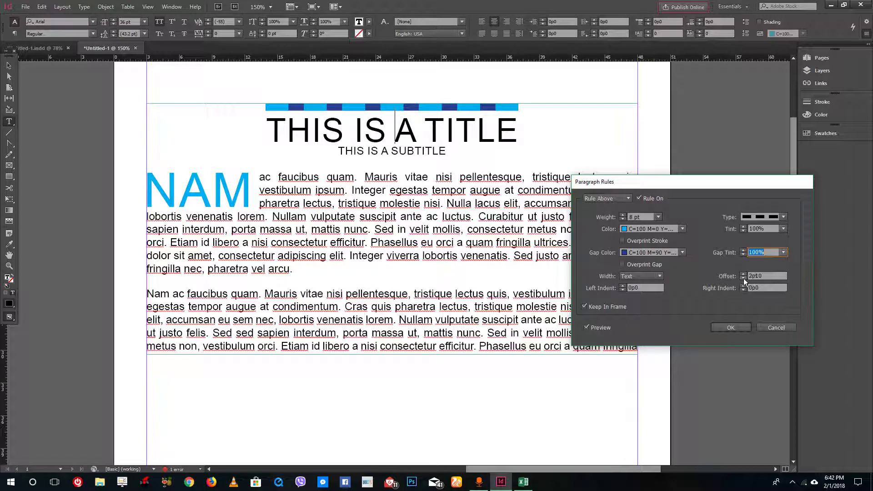
pyautogui.click(744, 278)
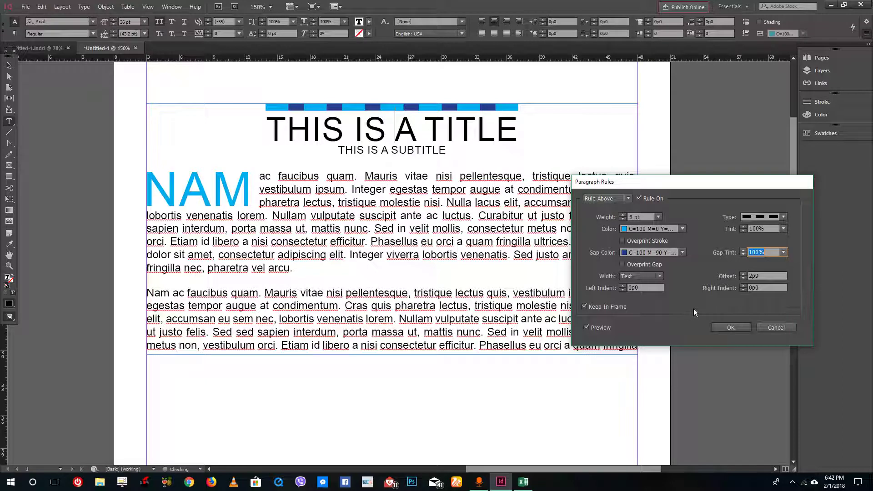
pyautogui.click(746, 286)
pyautogui.doubleClick(754, 288)
pyautogui.press('Tab')
pyautogui.write('1')
pyautogui.press('Tab')
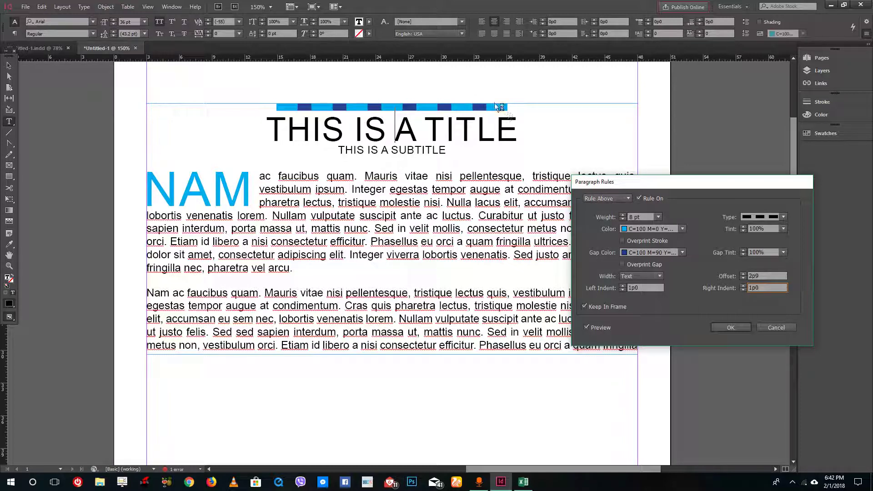
# Reset the left and right indents to 0p0 and apply the title rule.
pyautogui.doubleClick(646, 287)
pyautogui.write('0')
pyautogui.doubleClick(767, 288)
pyautogui.write('0')
pyautogui.click(770, 276)
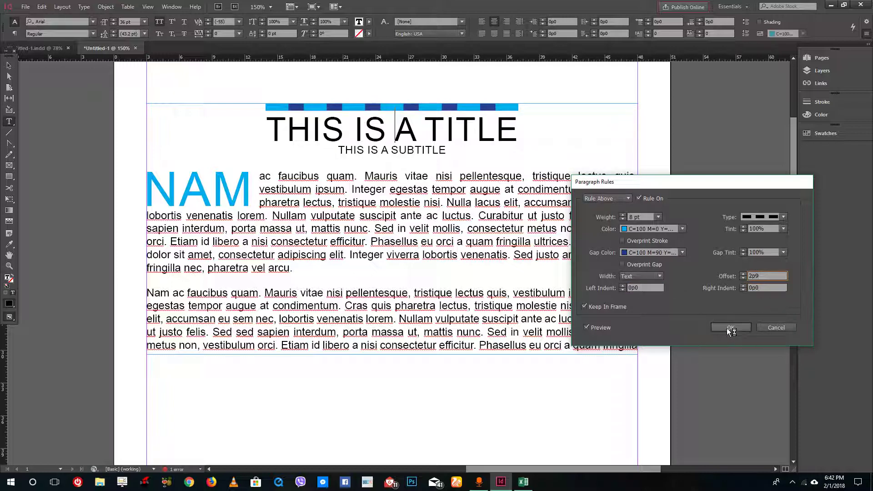
pyautogui.click(727, 329)
pyautogui.click(452, 121)
# Undo stray letters in the title, select the subtitle, and open Paragraph Rules.
pyautogui.write('ghgh')
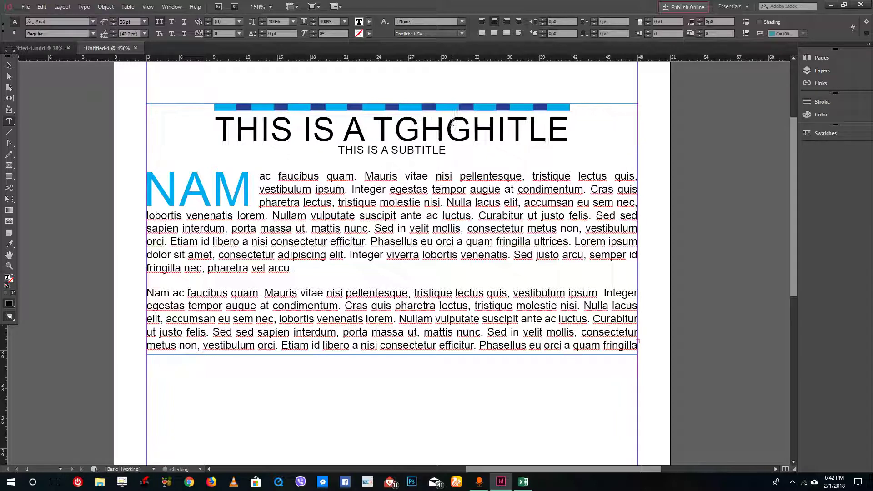
pyautogui.hotkey('ctrl', 'z')
pyautogui.moveTo(454, 145); pyautogui.dragTo(337, 150)
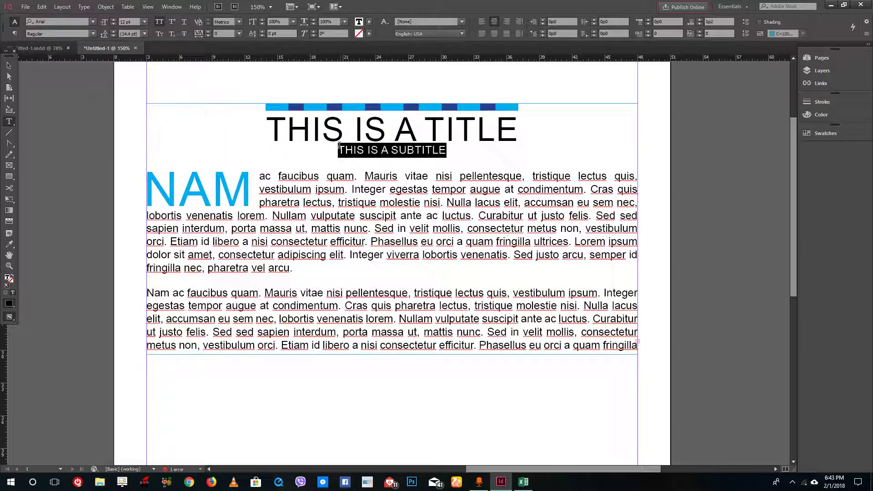
pyautogui.click(866, 34)
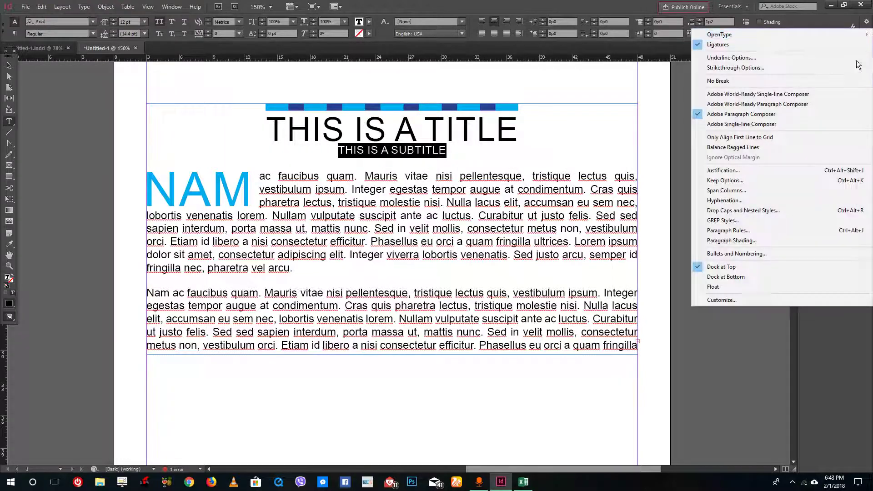
pyautogui.click(754, 231)
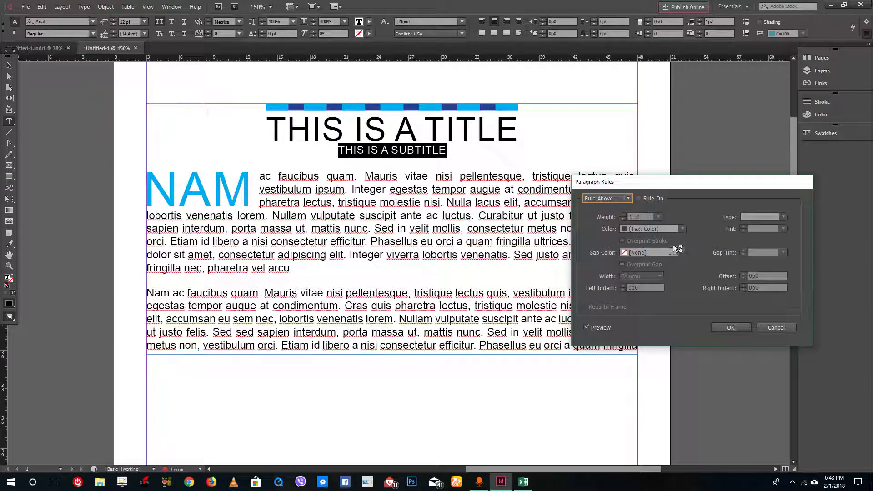
# Turn on a 4 pt rule and lower its offset to -0p8 below the subtitle.
pyautogui.click(647, 202)
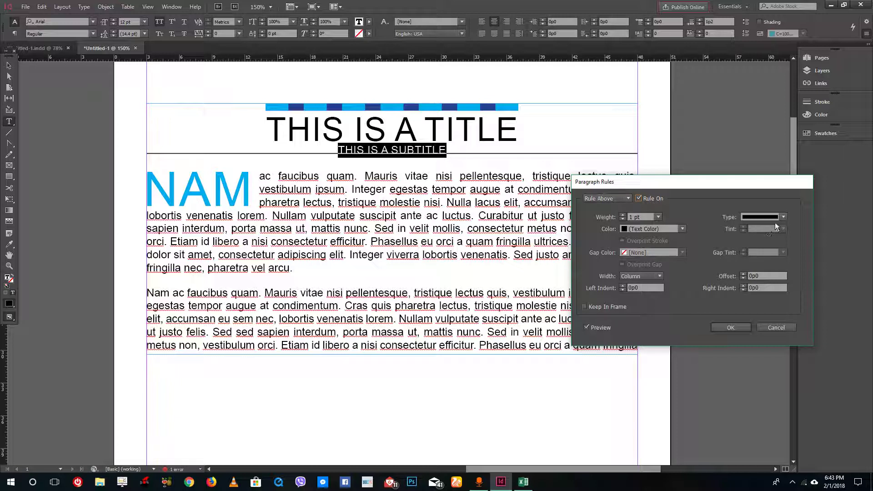
pyautogui.click(622, 215)
pyautogui.click(623, 215)
pyautogui.click(622, 215)
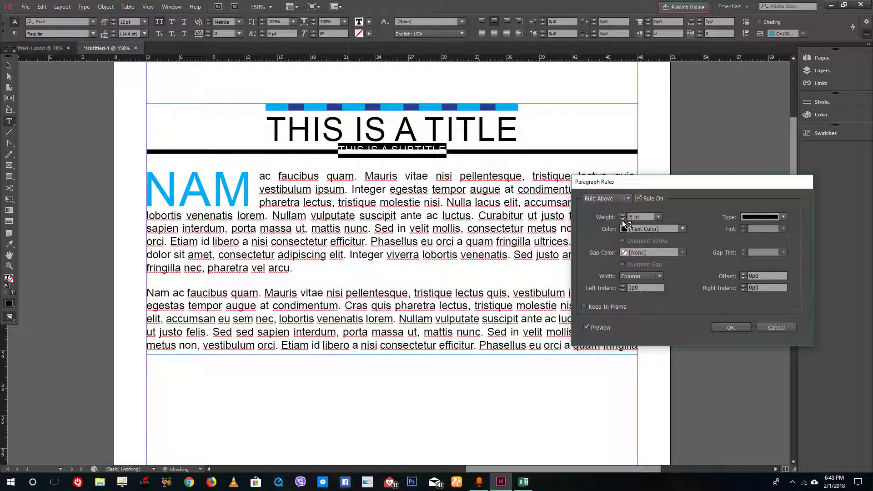
pyautogui.click(745, 279)
pyautogui.click(744, 279)
pyautogui.click(744, 279)
pyautogui.click(745, 279)
pyautogui.click(744, 279)
pyautogui.click(744, 279)
pyautogui.click(744, 279)
pyautogui.click(744, 278)
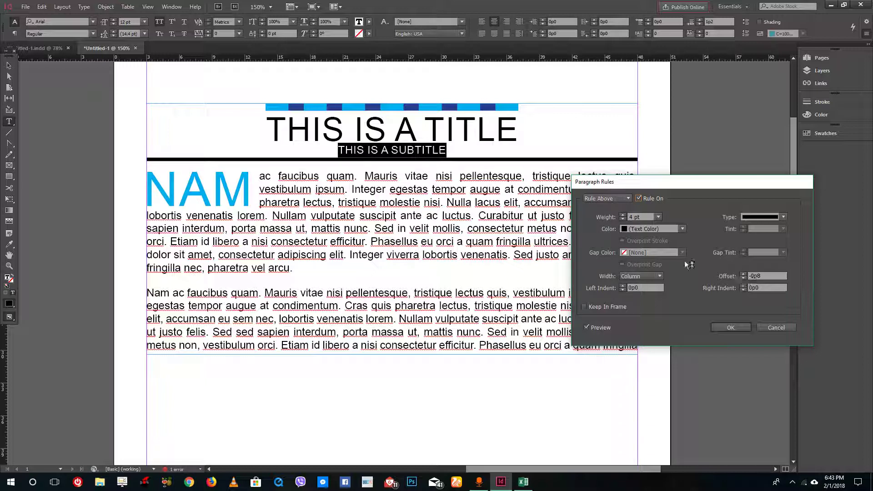
# Set the subtitle rule's width to Text and colour to cyan, then apply it.
pyautogui.click(648, 276)
pyautogui.click(644, 294)
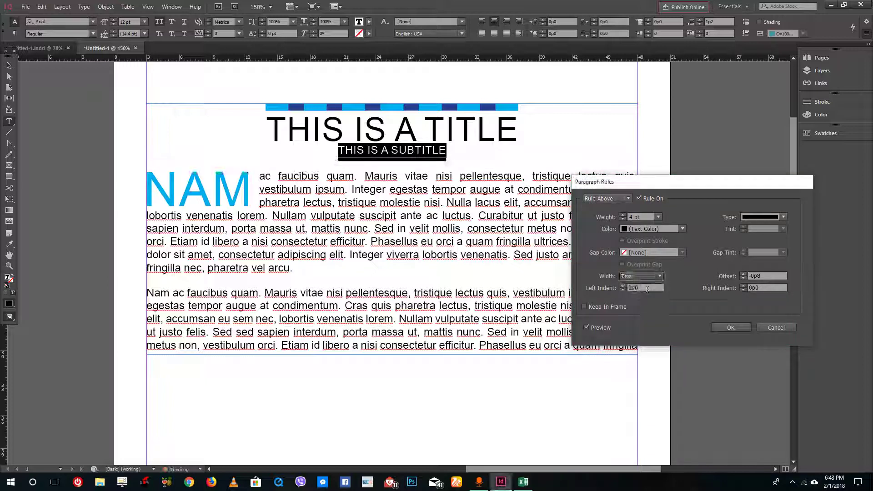
pyautogui.click(682, 229)
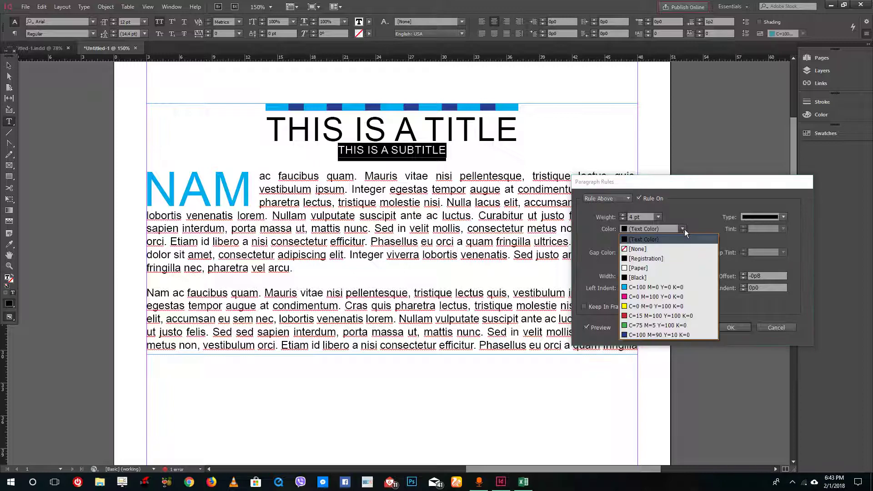
pyautogui.click(674, 287)
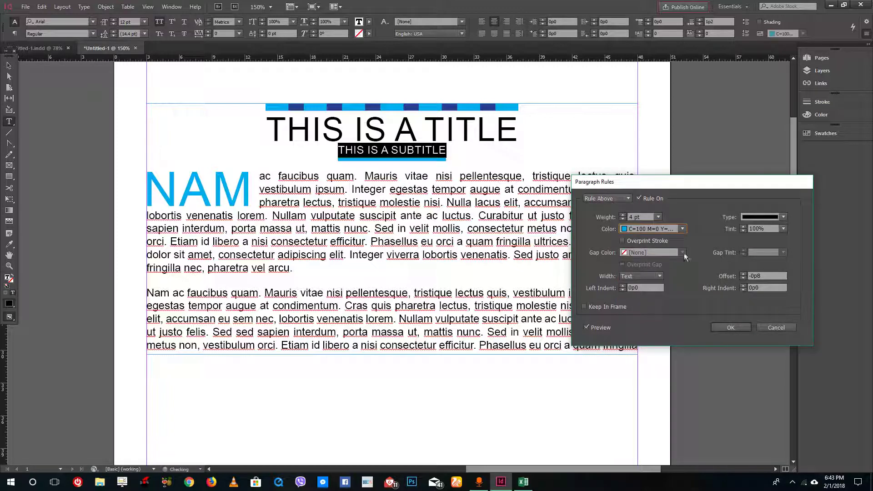
pyautogui.click(732, 328)
pyautogui.click(483, 189)
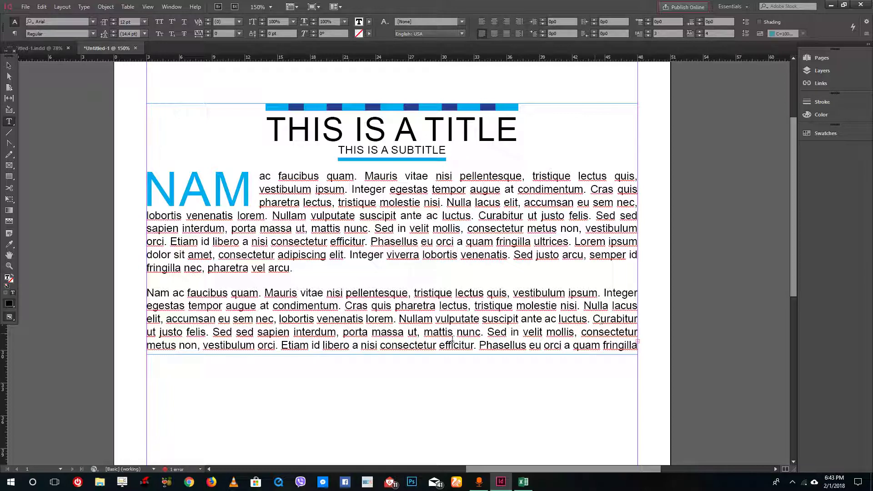
pyautogui.click(8, 65)
# Lengthen the text frame and paste the title and subtitle after the body text.
pyautogui.moveTo(393, 354); pyautogui.dragTo(393, 450)
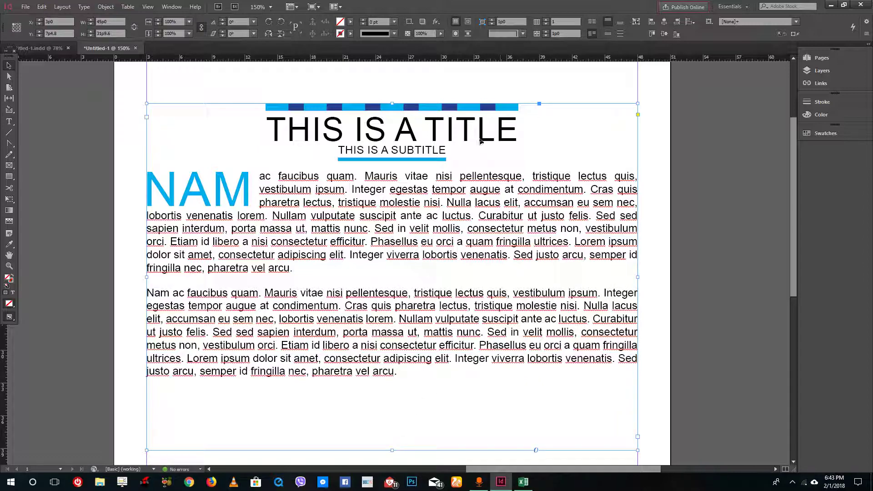
pyautogui.doubleClick(442, 150)
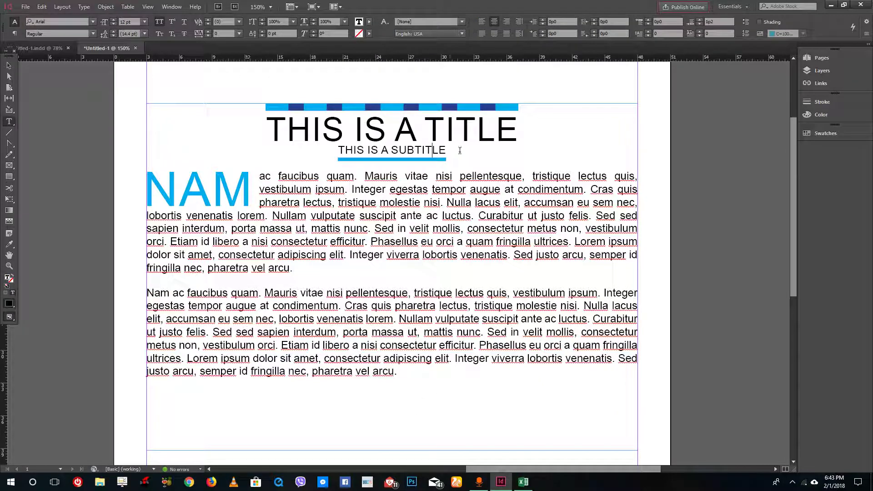
pyautogui.keyDown('shift'); pyautogui.click(238, 96); pyautogui.keyUp('shift')
pyautogui.hotkey('ctrl', 'c')
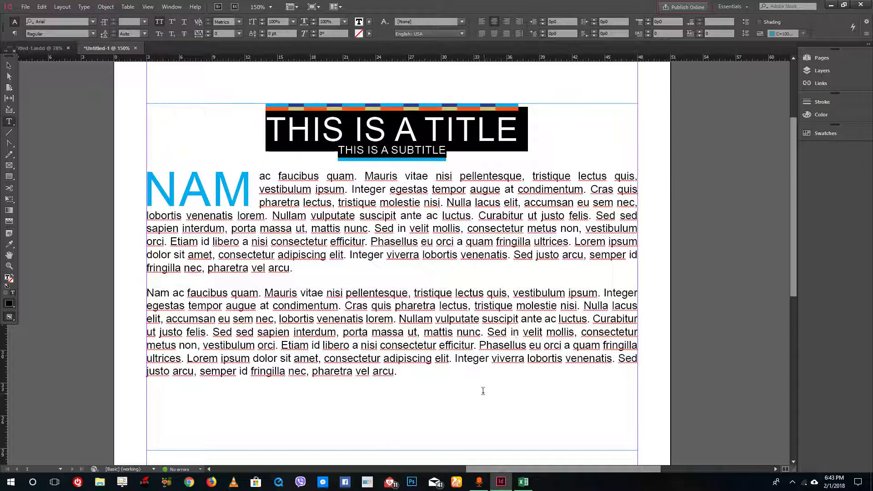
pyautogui.click(484, 382)
pyautogui.hotkey('ctrl', 'v')
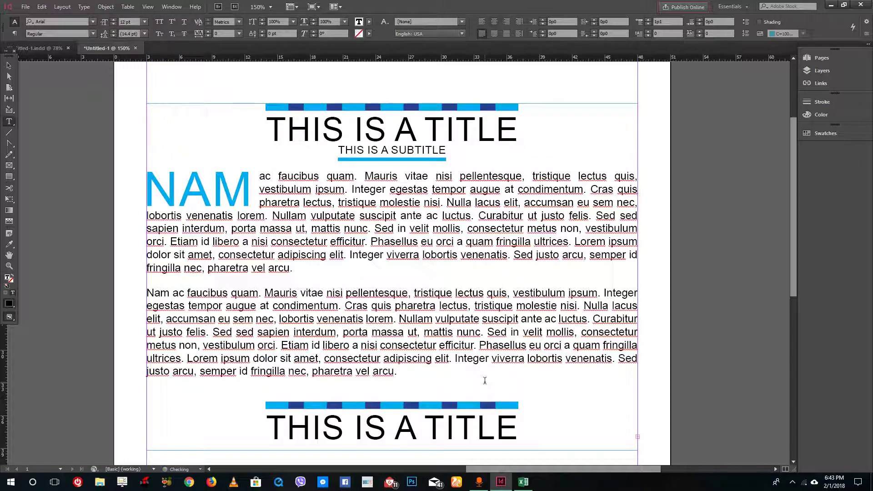
pyautogui.scroll(-4, 485, 380)
pyautogui.click(9, 65)
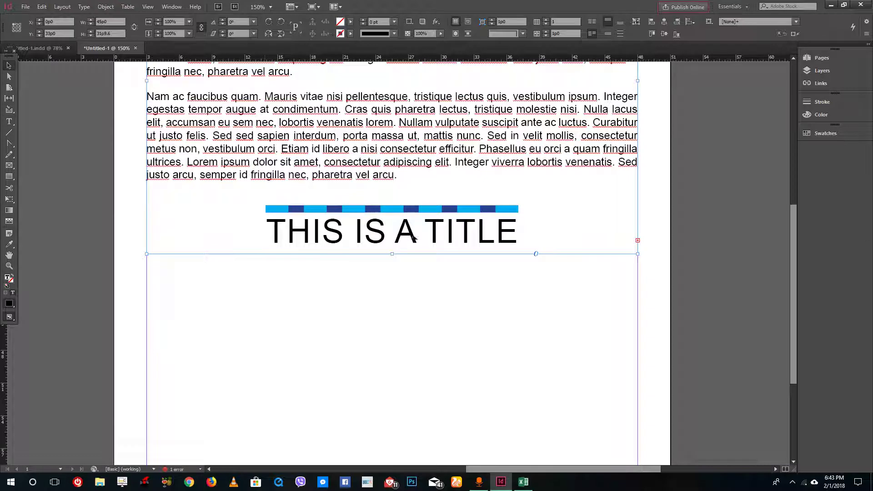
# Extend the frame and retype the pasted title line as 'DIFFERENT TITLE'.
pyautogui.moveTo(392, 254); pyautogui.dragTo(392, 418)
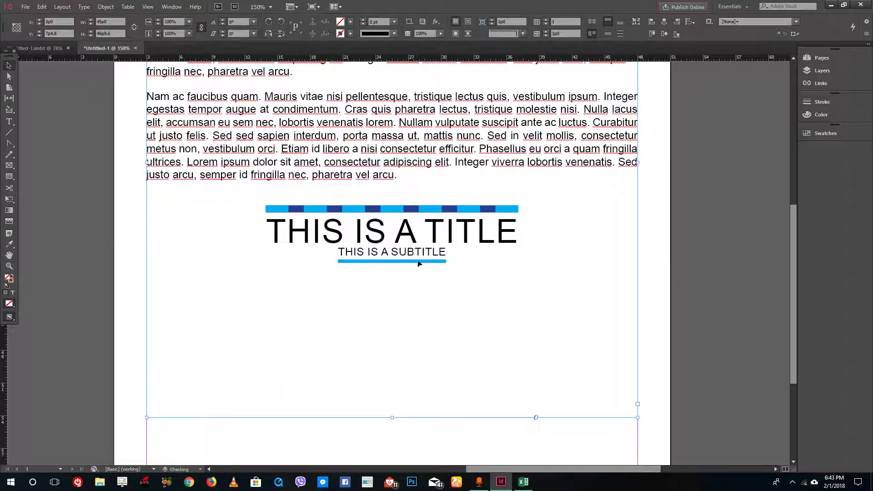
pyautogui.press('t')
pyautogui.click(415, 233)
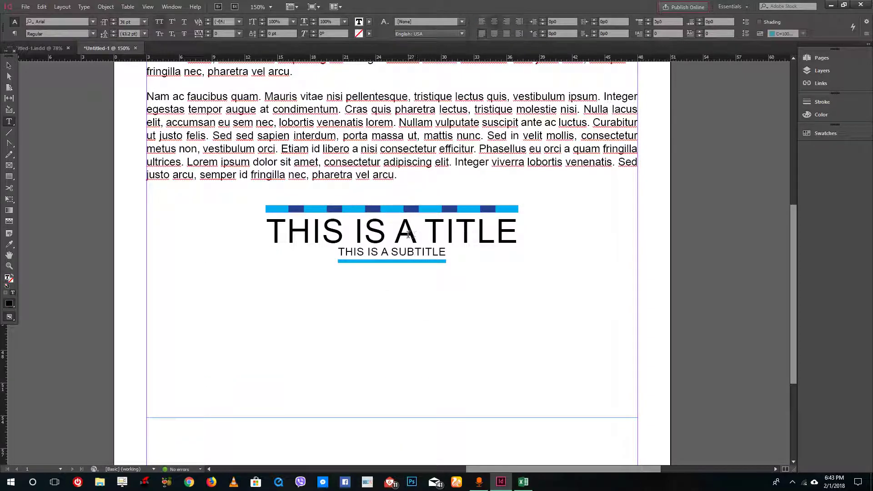
pyautogui.write('FGN')
pyautogui.moveTo(556, 230); pyautogui.dragTo(226, 224)
pyautogui.write('DIF')
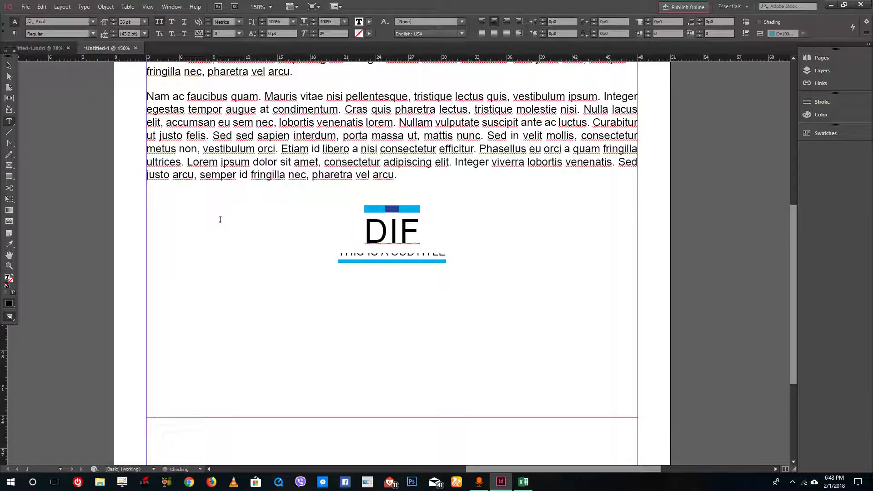
pyautogui.write('FEREN')
pyautogui.write('IEL')
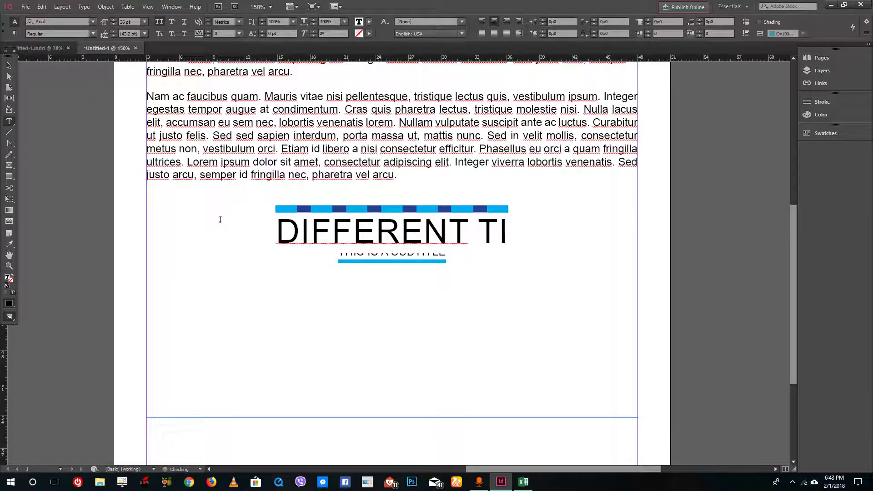
pyautogui.press('BackSpace')
pyautogui.press('BackSpace')
pyautogui.write('TLE')
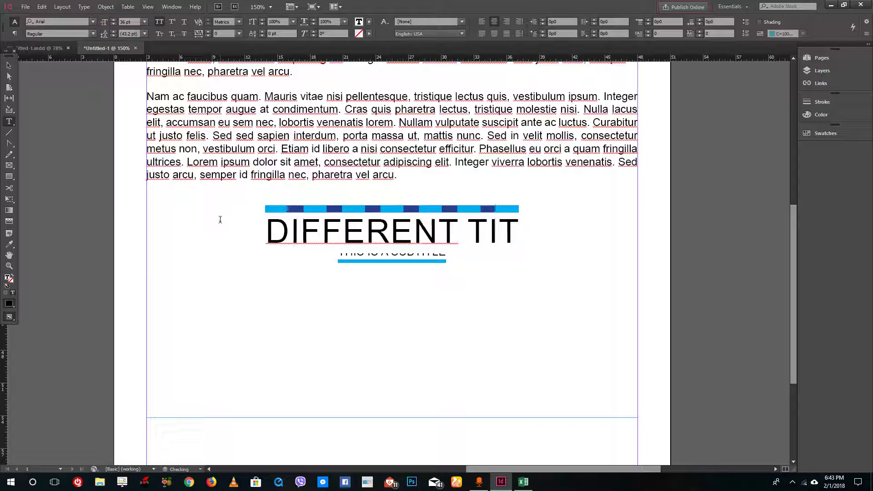
pyautogui.click(396, 248)
pyautogui.click(391, 230)
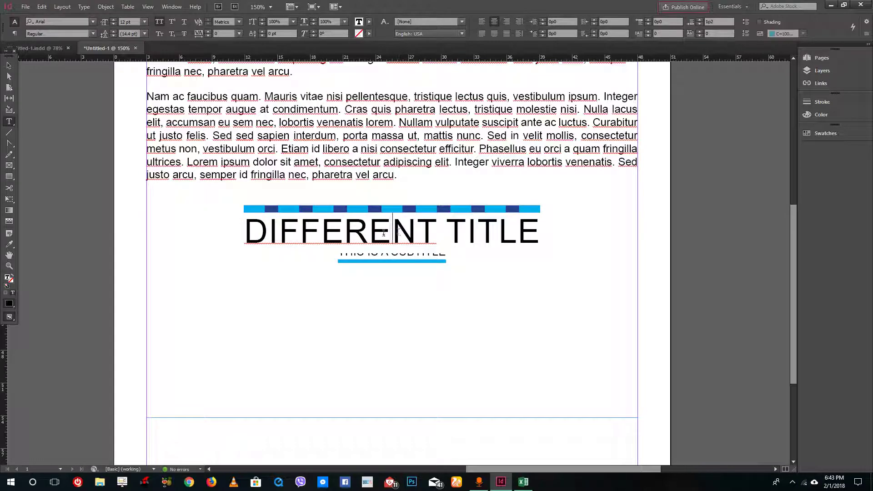
pyautogui.scroll(2, 392, 245)
pyautogui.scroll(-3, 386, 268)
pyautogui.scroll(4, 334, 362)
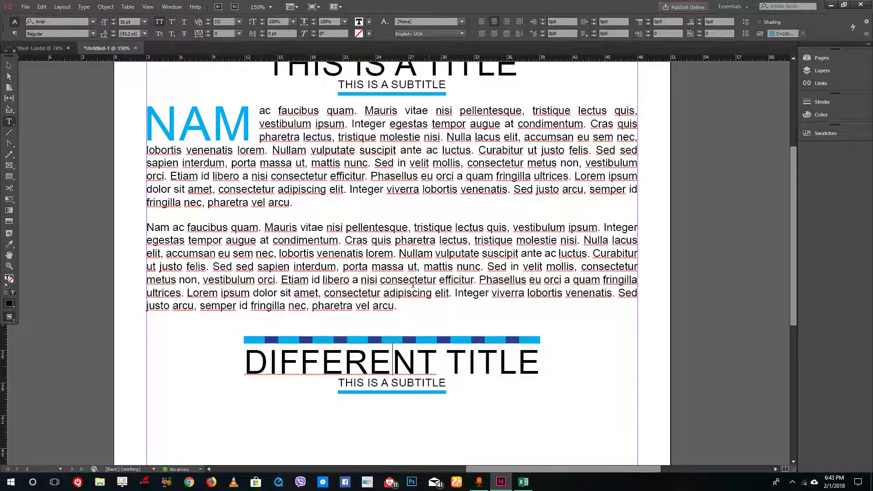
pyautogui.scroll(3, 387, 276)
pyautogui.scroll(-4, 387, 276)
pyautogui.scroll(3, 387, 276)
pyautogui.scroll(-3, 387, 276)
pyautogui.scroll(3, 385, 276)
pyautogui.scroll(-1, 384, 275)
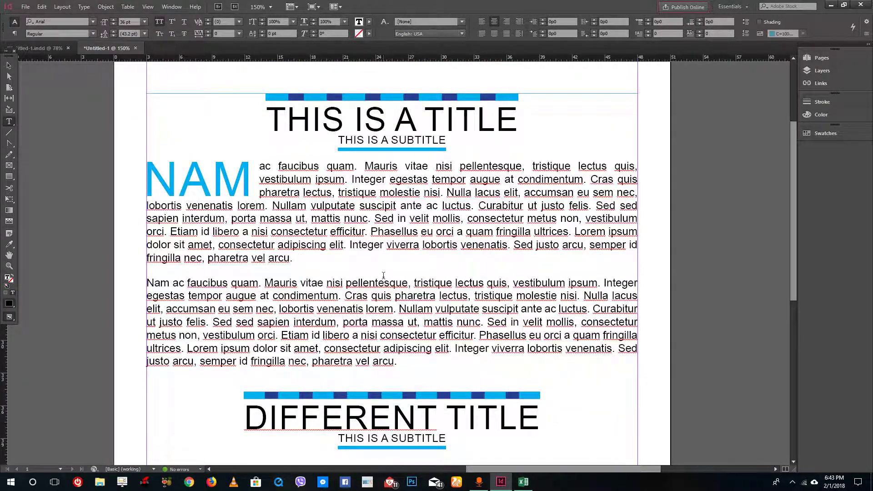